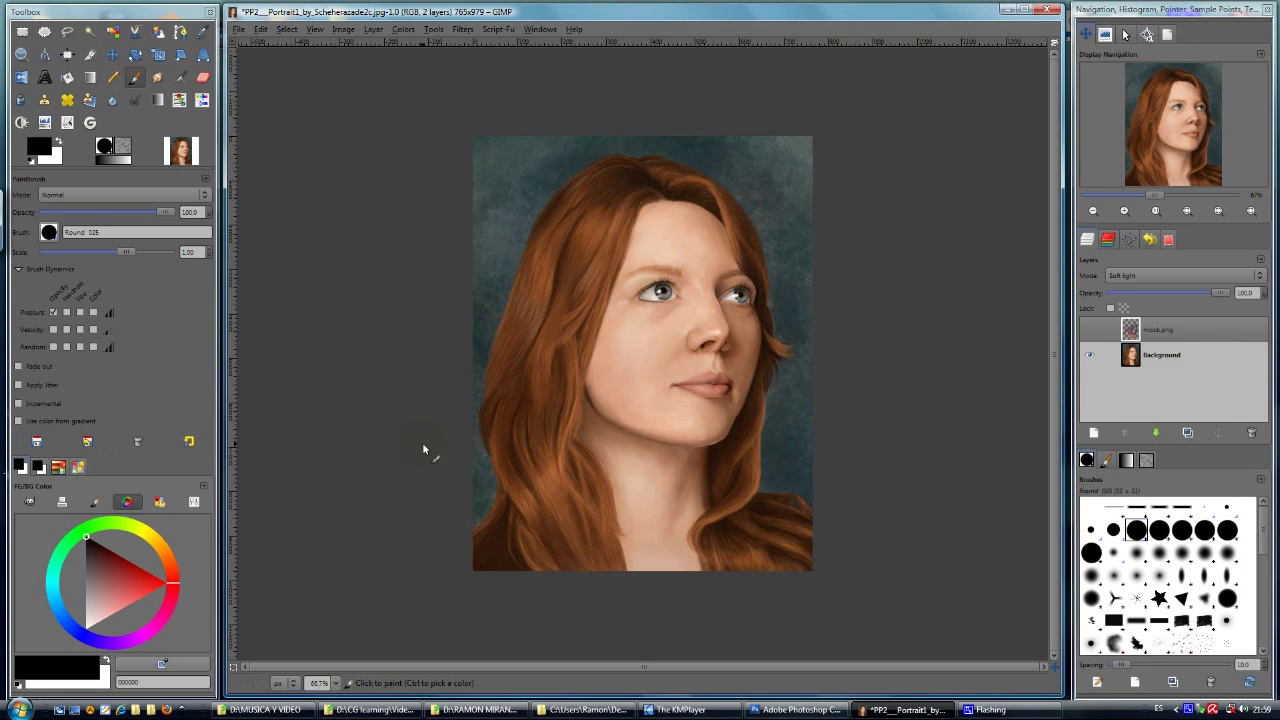
pyautogui.click(662, 207)
pyautogui.click(660, 476)
pyautogui.click(702, 425)
pyautogui.click(686, 258)
pyautogui.click(688, 244)
pyautogui.click(698, 204)
# Display only the mock.png layer, with the Background layer hidden, and examine its painted colour patches
pyautogui.click(1091, 354)
pyautogui.keyDown('shift'); pyautogui.click(1090, 332); pyautogui.keyUp('shift')
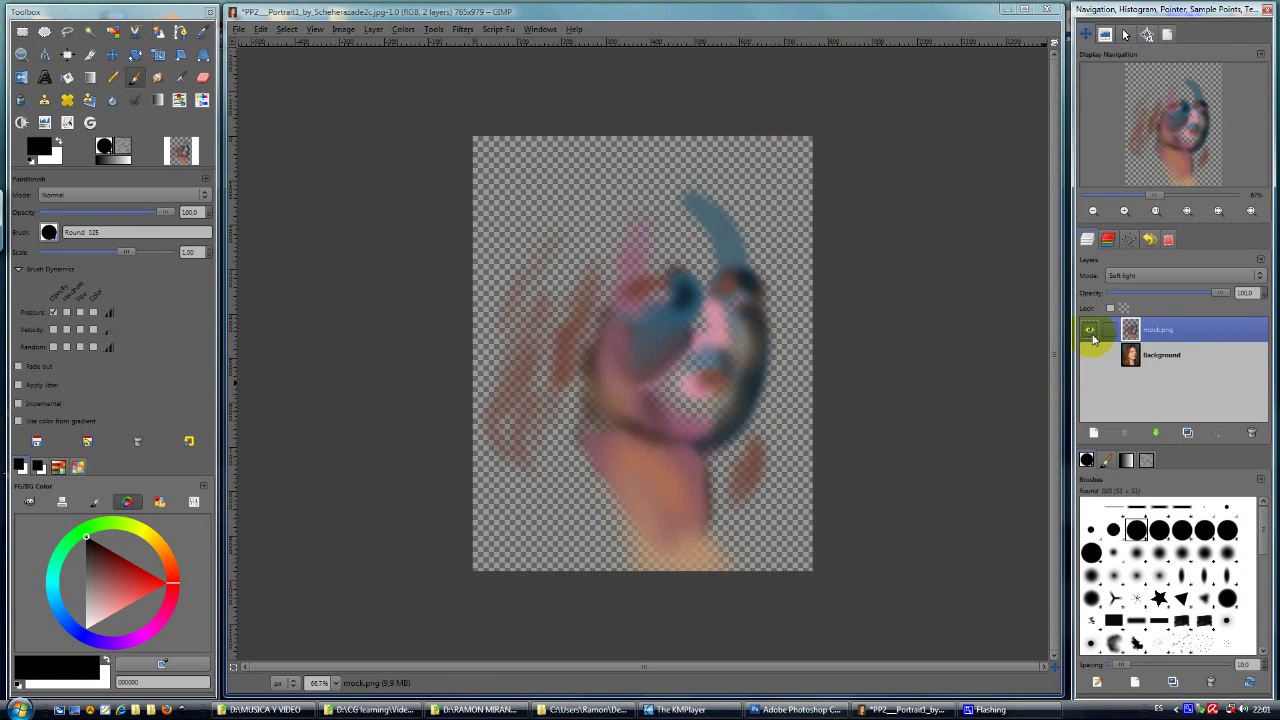
pyautogui.click(706, 262)
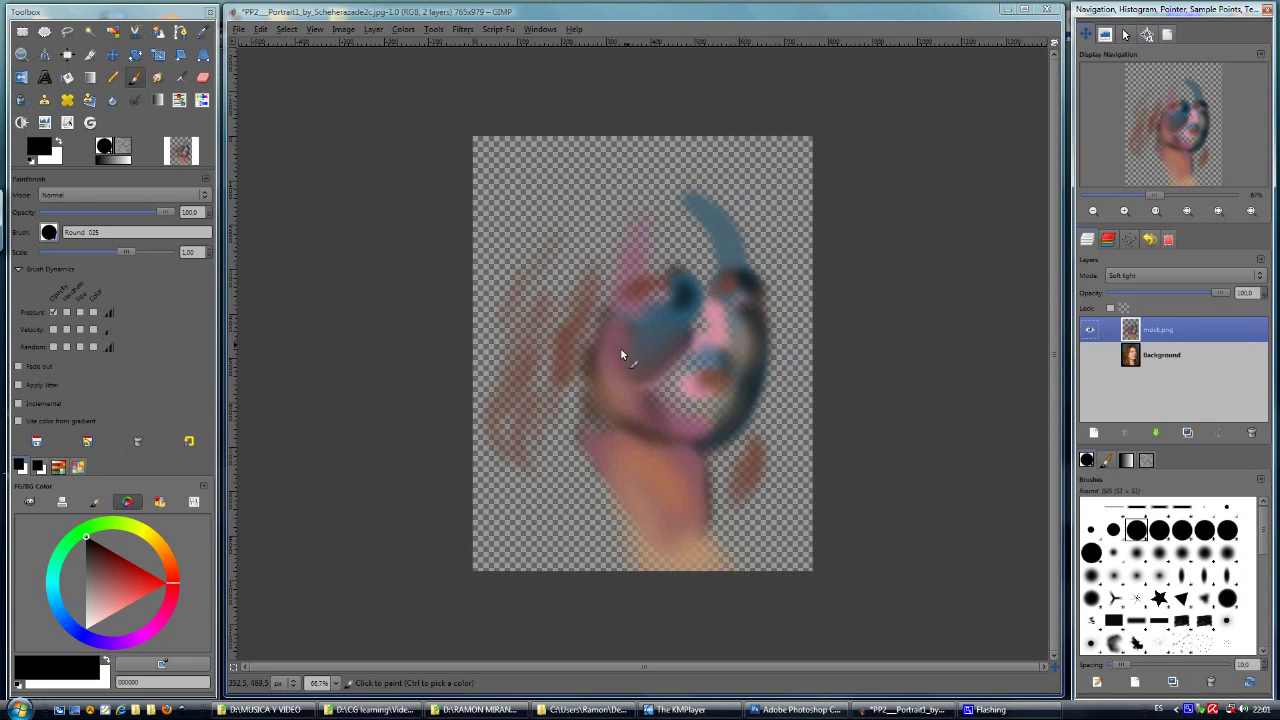
pyautogui.moveTo(765, 310); pyautogui.dragTo(760, 360)
pyautogui.moveTo(735, 258)
pyautogui.mouseDown()
pyautogui.moveTo(696, 196)
pyautogui.moveTo(641, 267)
pyautogui.mouseUp()
# Show the Background layer again and compare the portrait with the mock.png layer on and off
pyautogui.click(1090, 354)
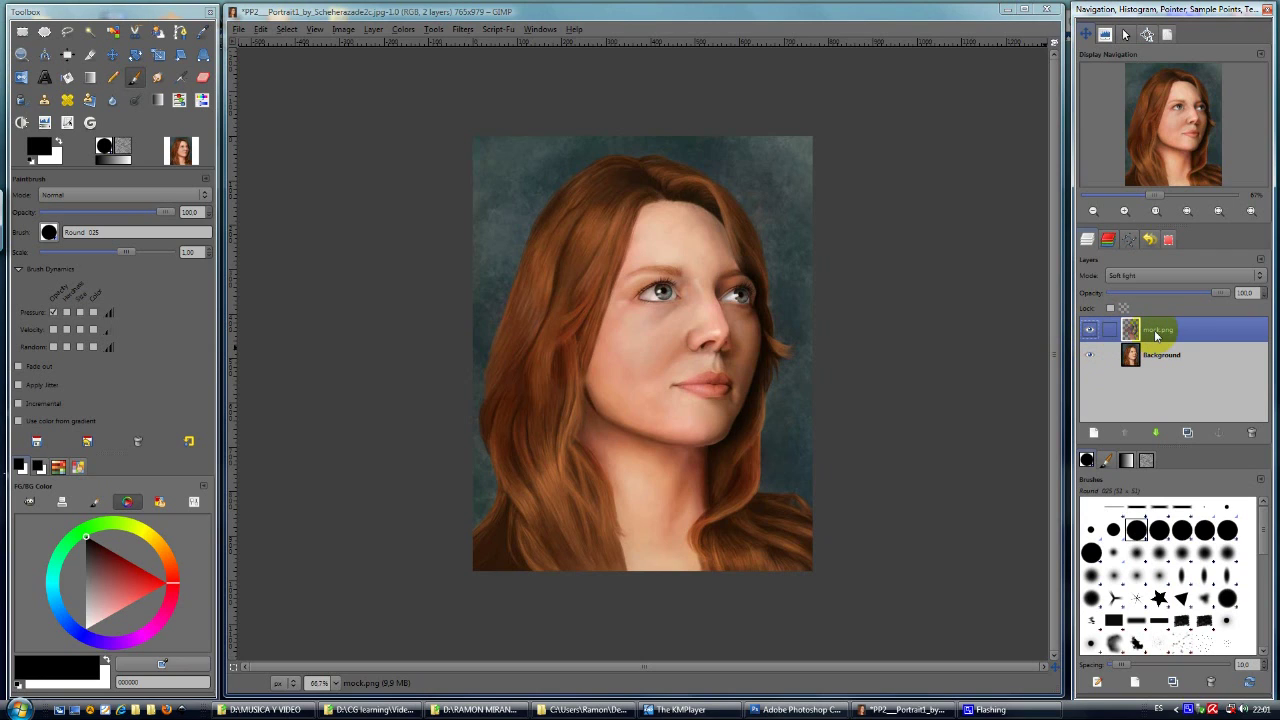
pyautogui.click(1090, 330)
pyautogui.click(700, 236)
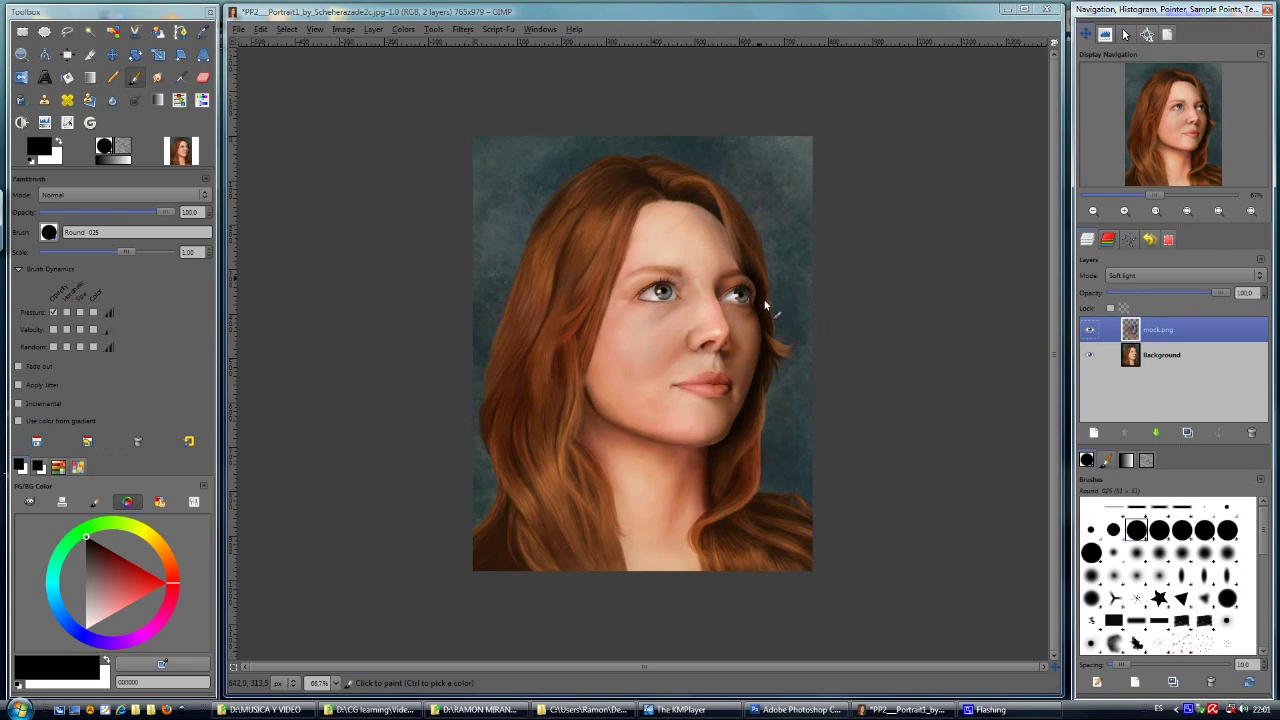
pyautogui.click(1130, 331)
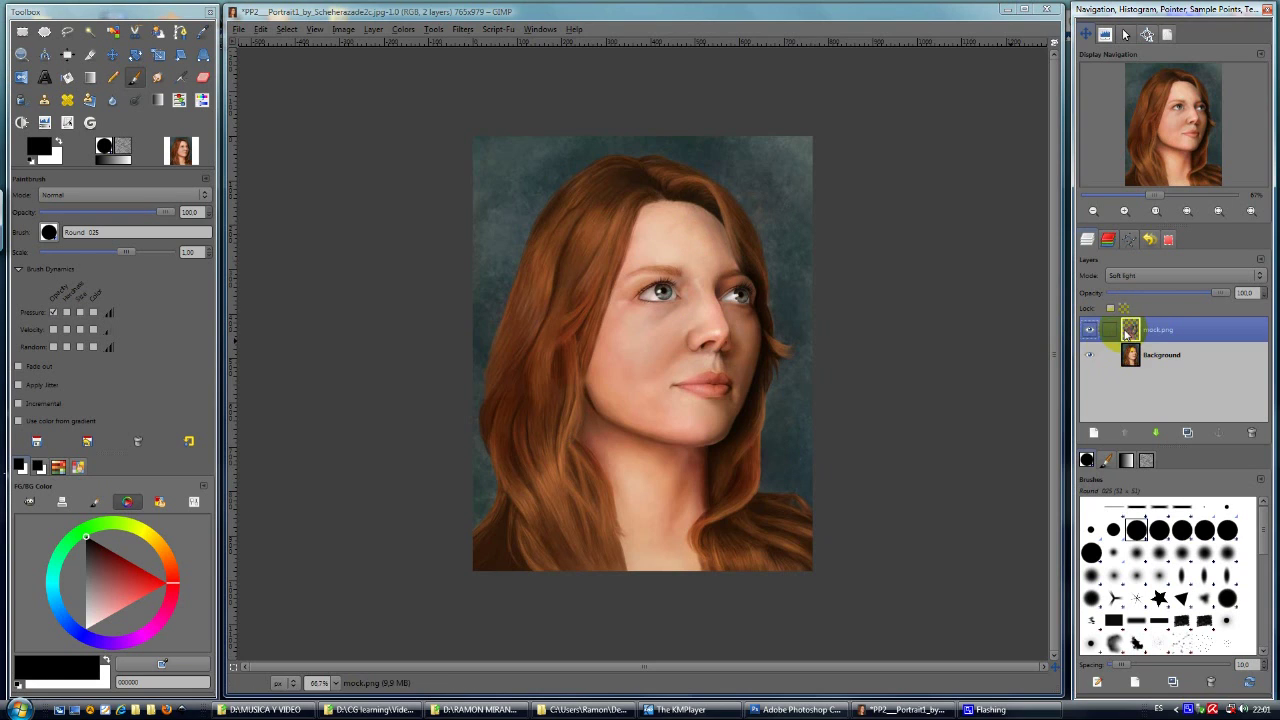
pyautogui.click(1091, 331)
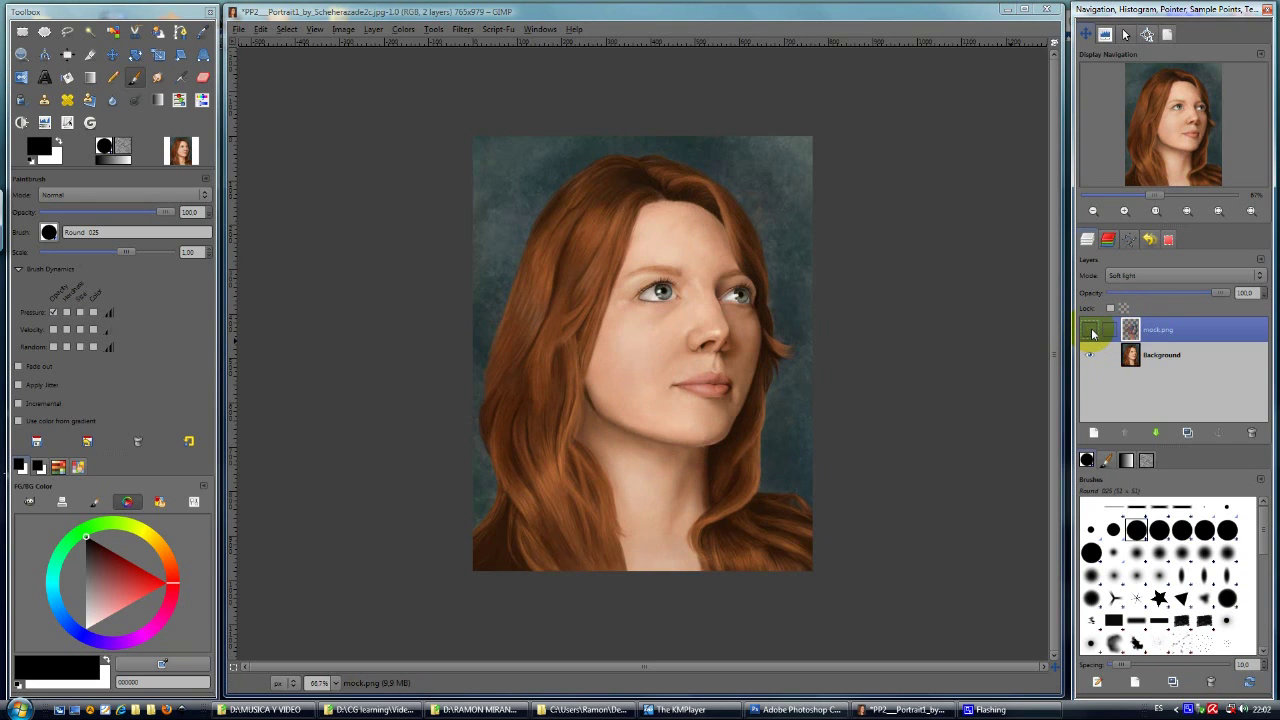
# Enlarge the face to 150% and compare its skin tones without and with the mock.png layer
pyautogui.click(760, 13)
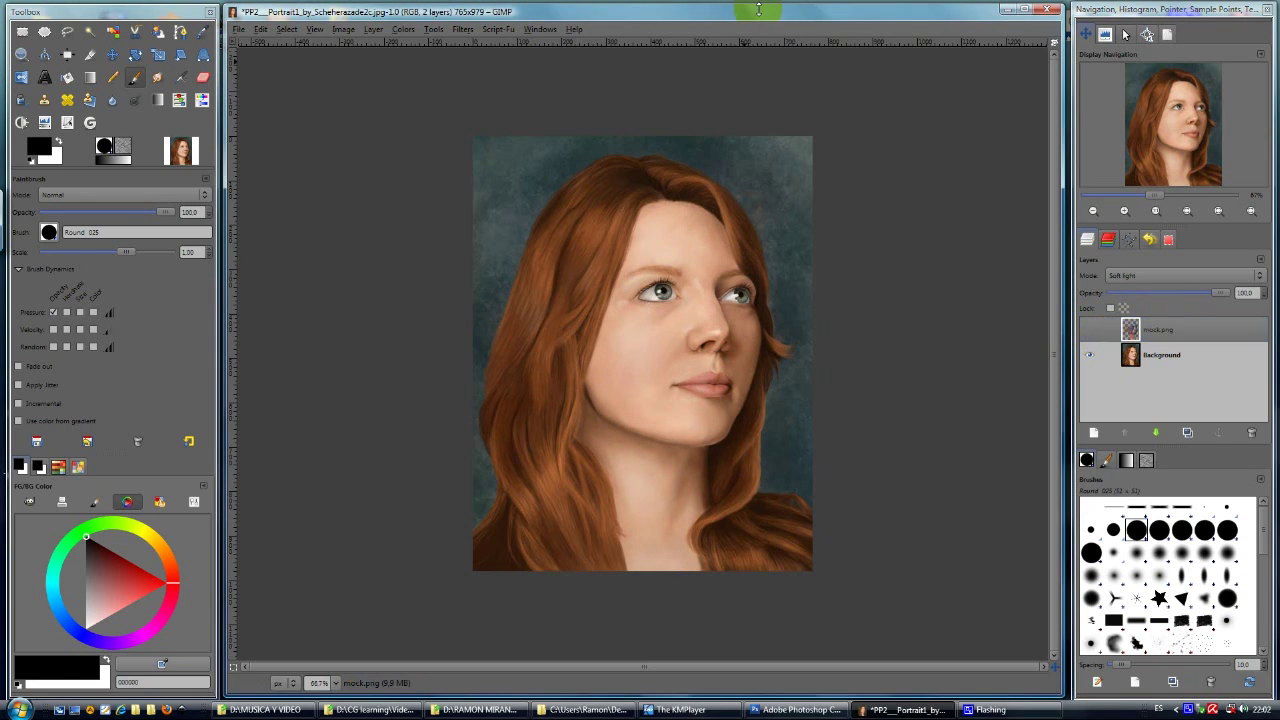
pyautogui.press('1')
pyautogui.press('+')
pyautogui.click(1091, 331)
pyautogui.click(1091, 331)
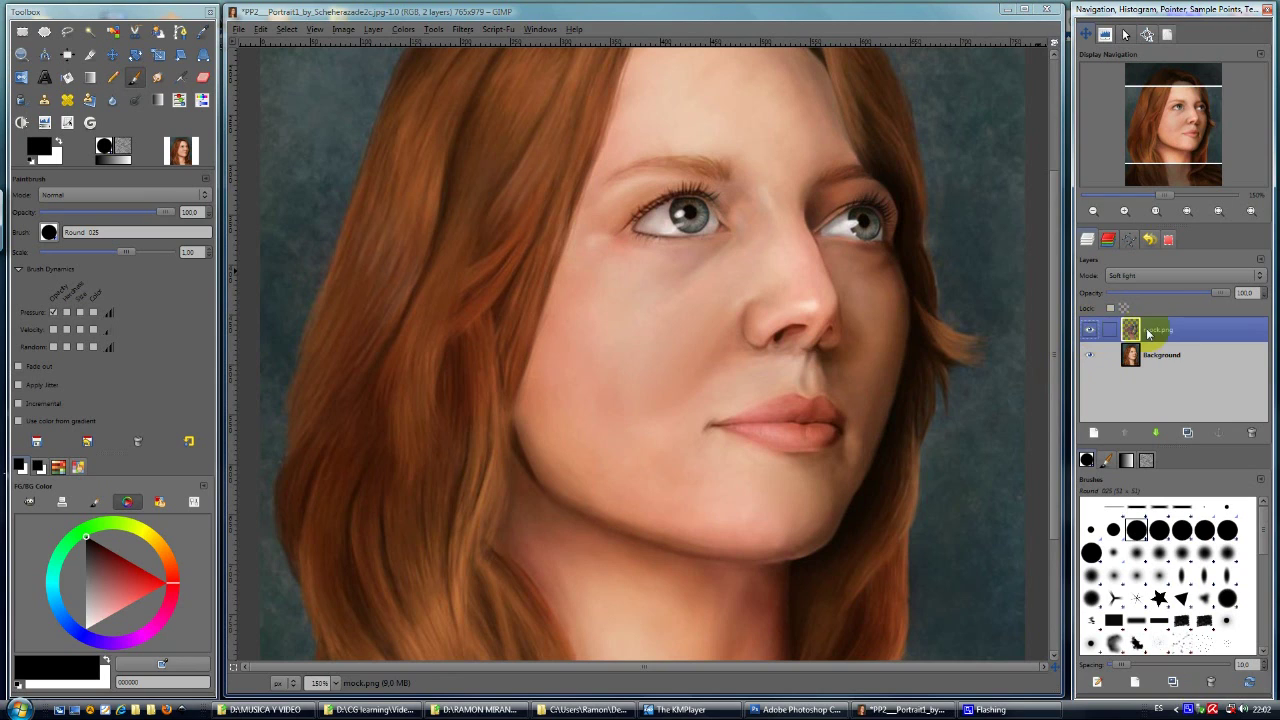
pyautogui.click(1134, 330)
pyautogui.click(1124, 275)
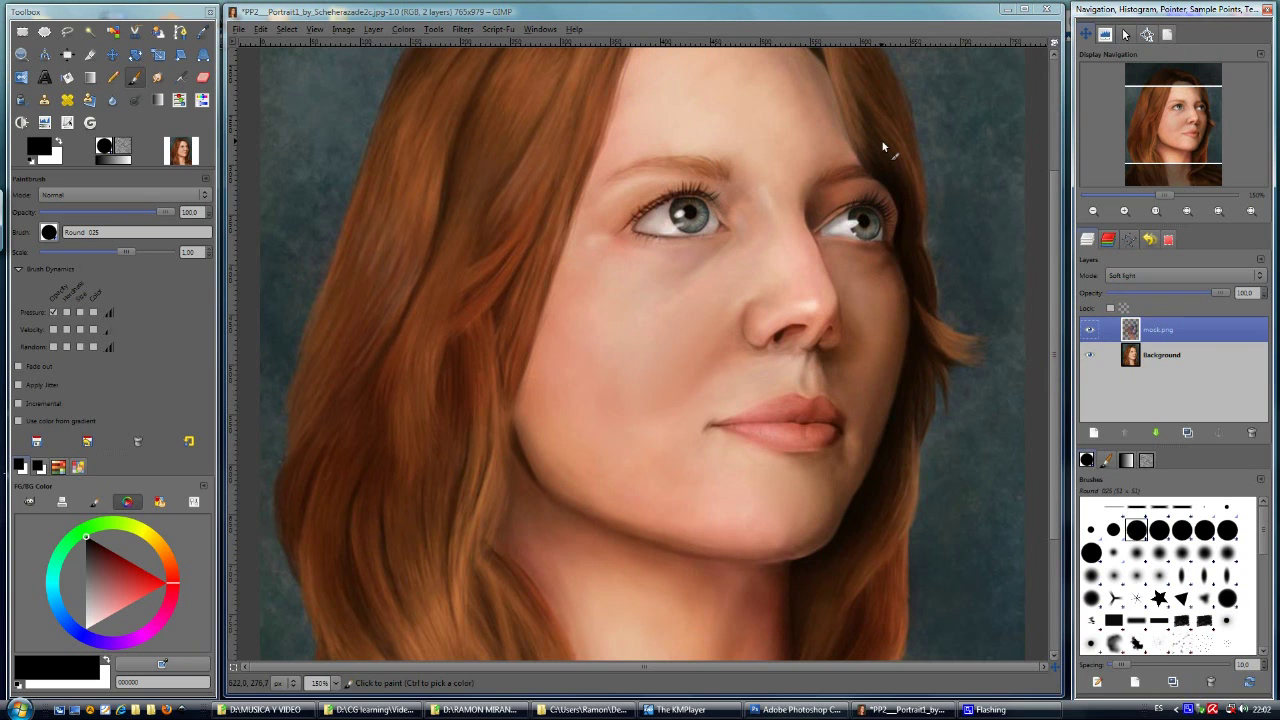
# Hide the mock.png layer to examine the uncoloured skin and hair, and show it again
pyautogui.click(1092, 331)
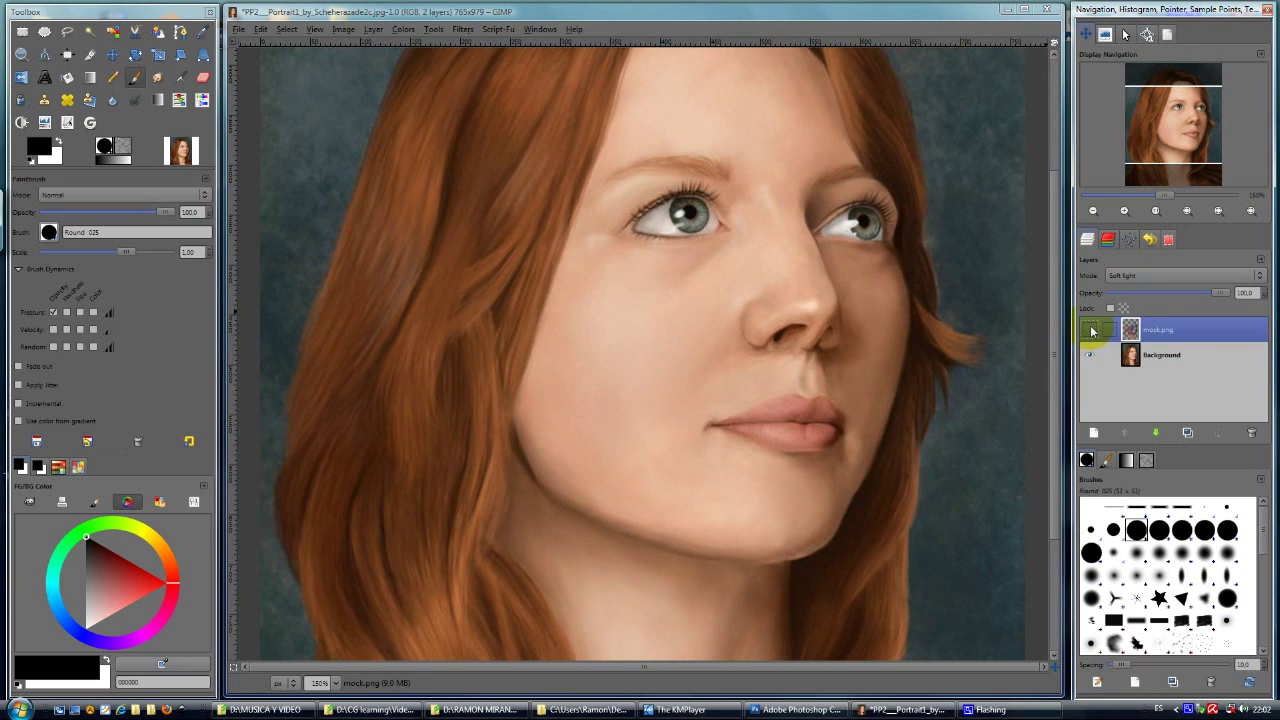
pyautogui.click(725, 130)
pyautogui.click(530, 368)
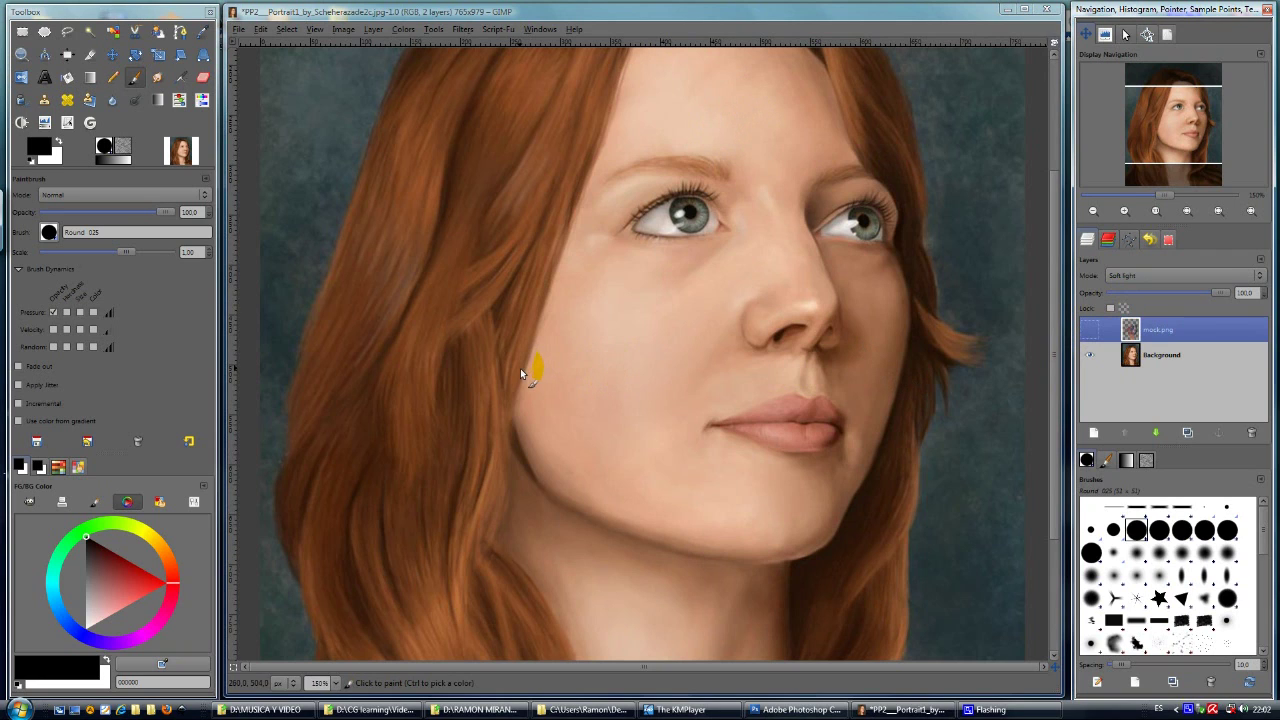
pyautogui.click(602, 162)
pyautogui.click(1092, 331)
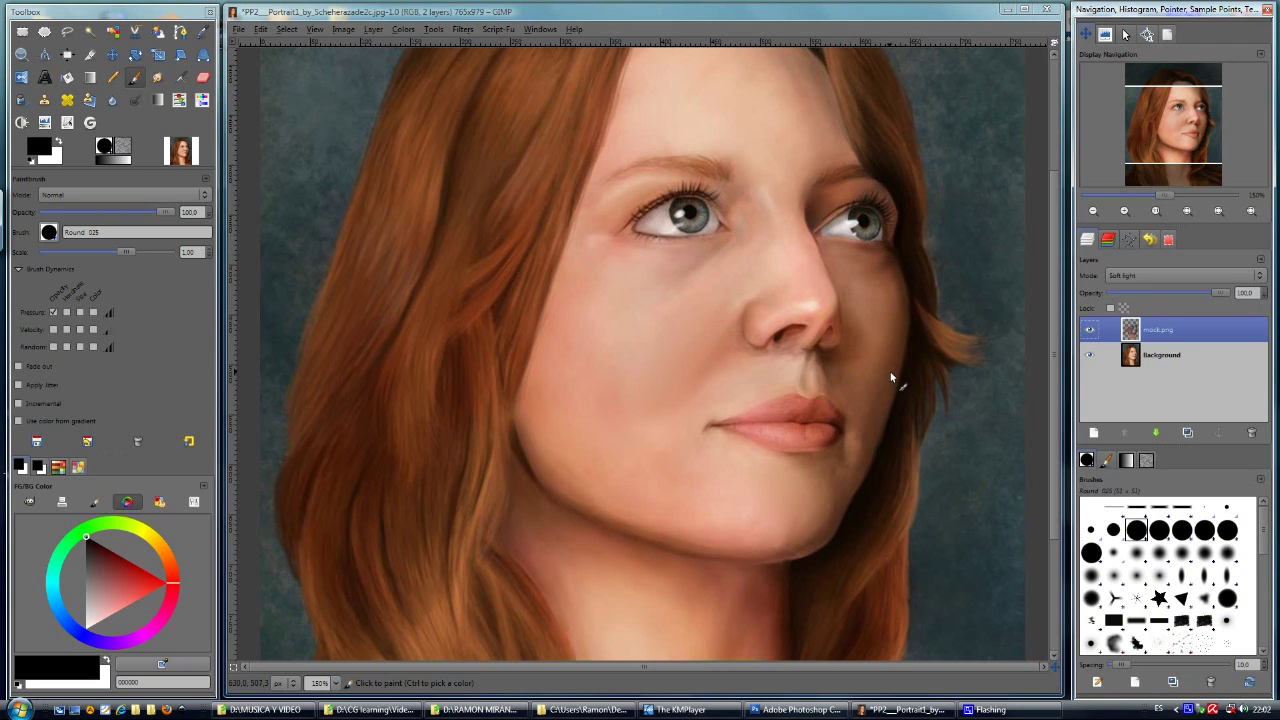
# Isolate the mock.png layer by hiding the Background, and restore both layers to check the combined result
pyautogui.click(1090, 355)
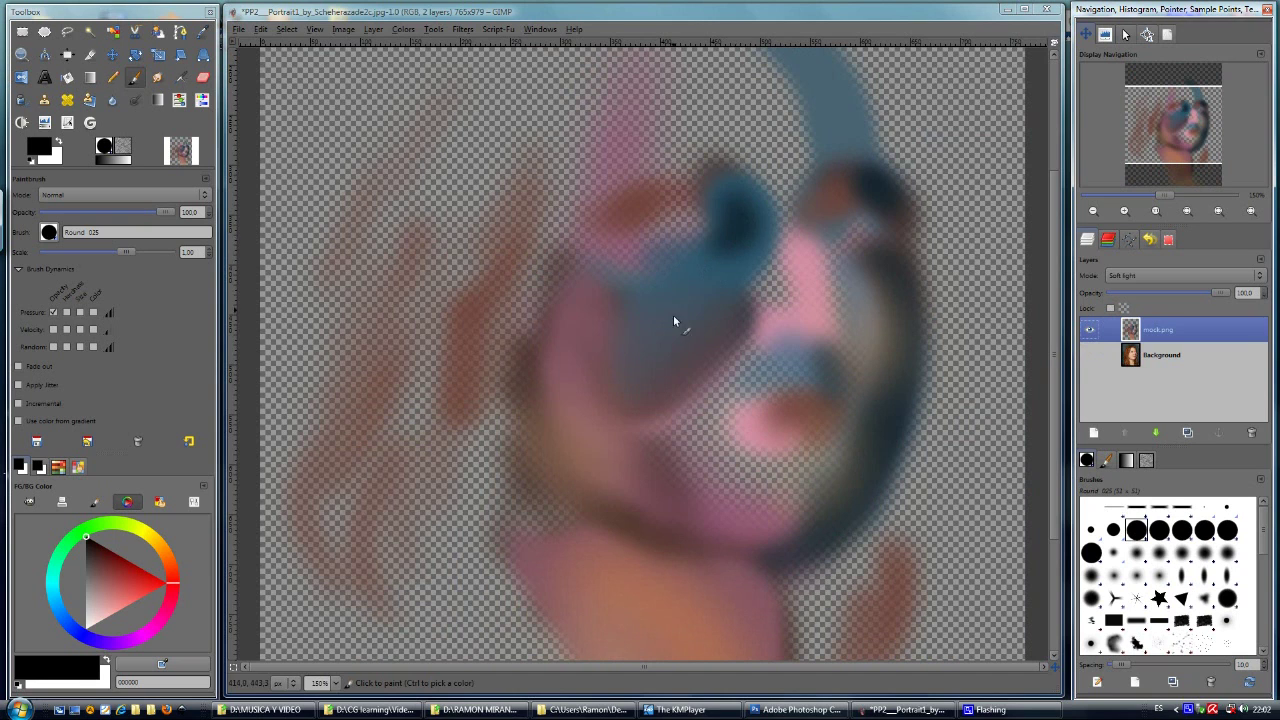
pyautogui.click(1090, 333)
pyautogui.click(1089, 331)
pyautogui.click(1089, 356)
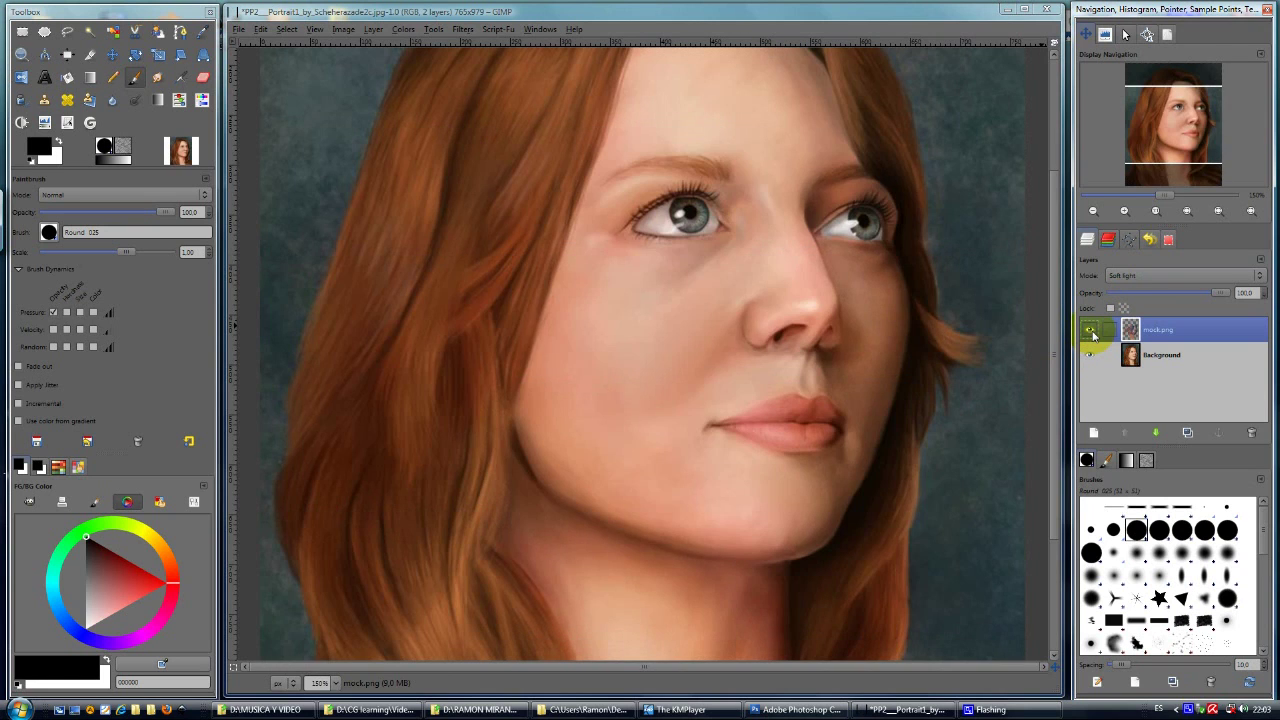
pyautogui.click(1090, 333)
pyautogui.click(1090, 333)
# Switch to the Airbrush tool and set the foreground colour to magenta pink (ae4374)
pyautogui.keyDown('ctrl'); pyautogui.click(714, 257); pyautogui.keyUp('ctrl')
pyautogui.press('a')
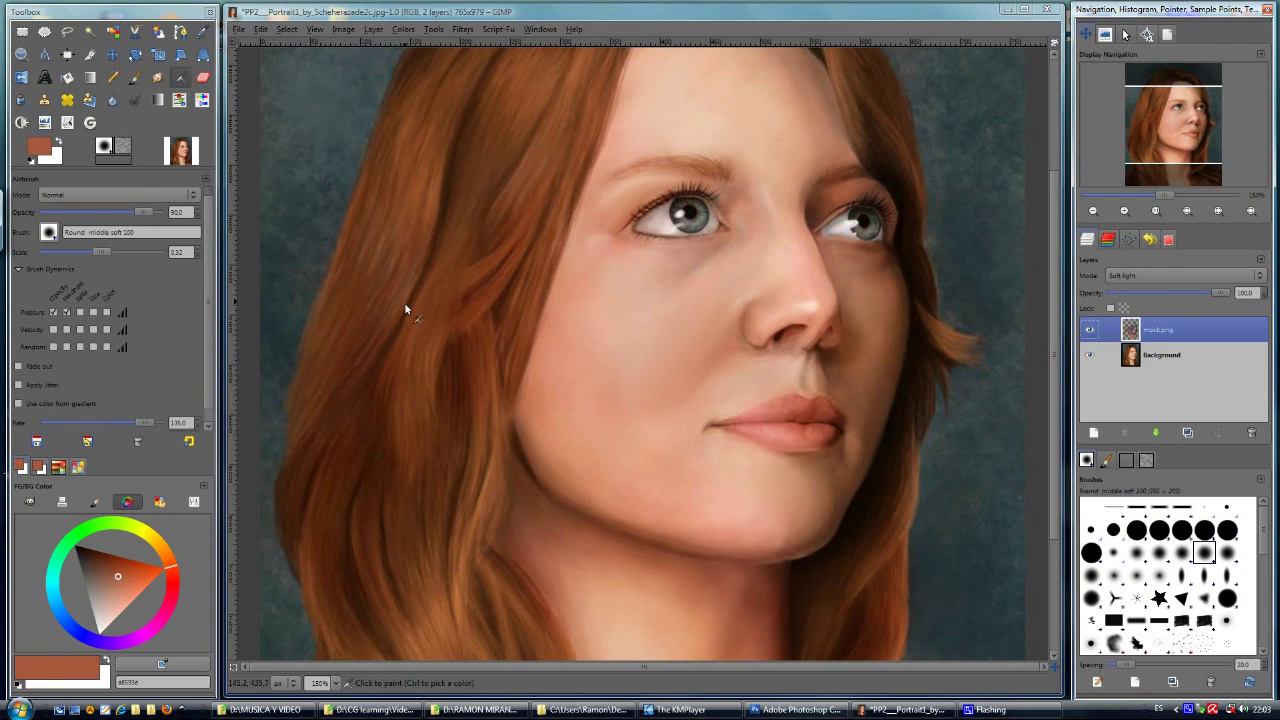
pyautogui.moveTo(563, 417)
pyautogui.mouseDown()
pyautogui.moveTo(614, 415)
pyautogui.moveTo(571, 358)
pyautogui.mouseUp()
pyautogui.click(593, 318)
pyautogui.moveTo(173, 566)
pyautogui.mouseDown()
pyautogui.moveTo(167, 612)
pyautogui.moveTo(119, 583)
pyautogui.mouseUp()
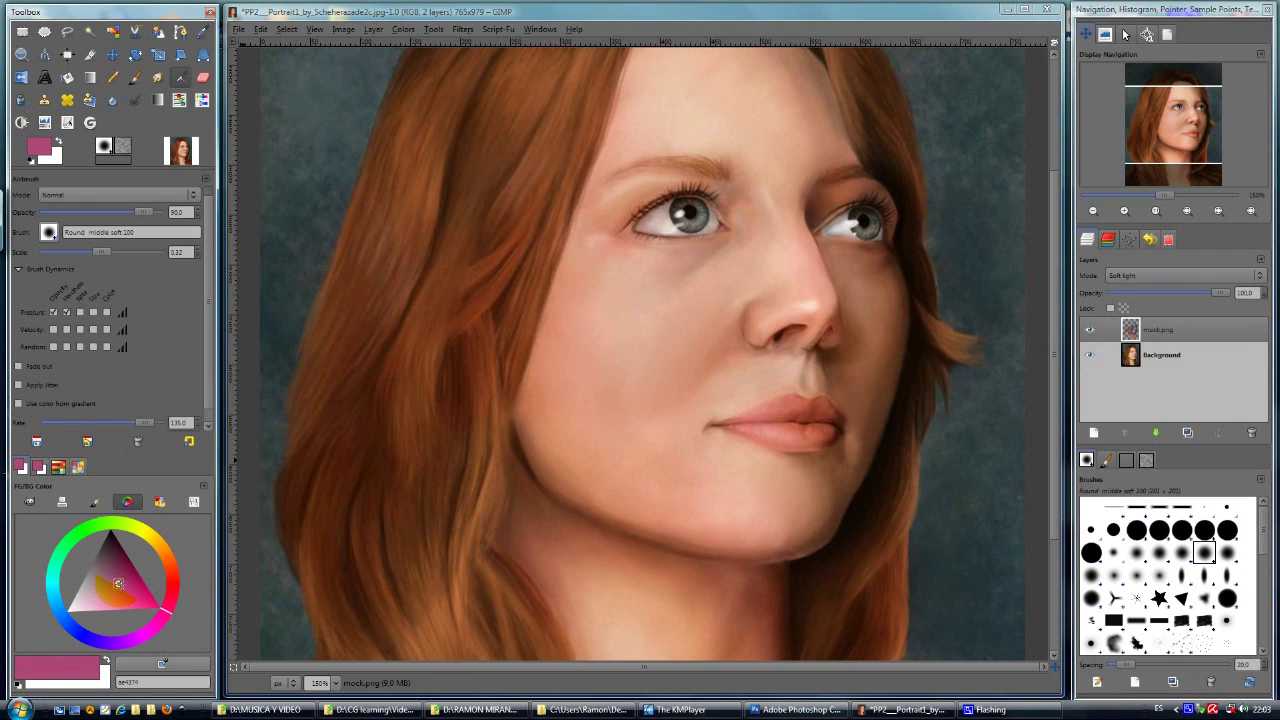
# Airbrush a pink blush over the larger visible cheek on the mock.png layer, and undo the last stroke
pyautogui.click(592, 372)
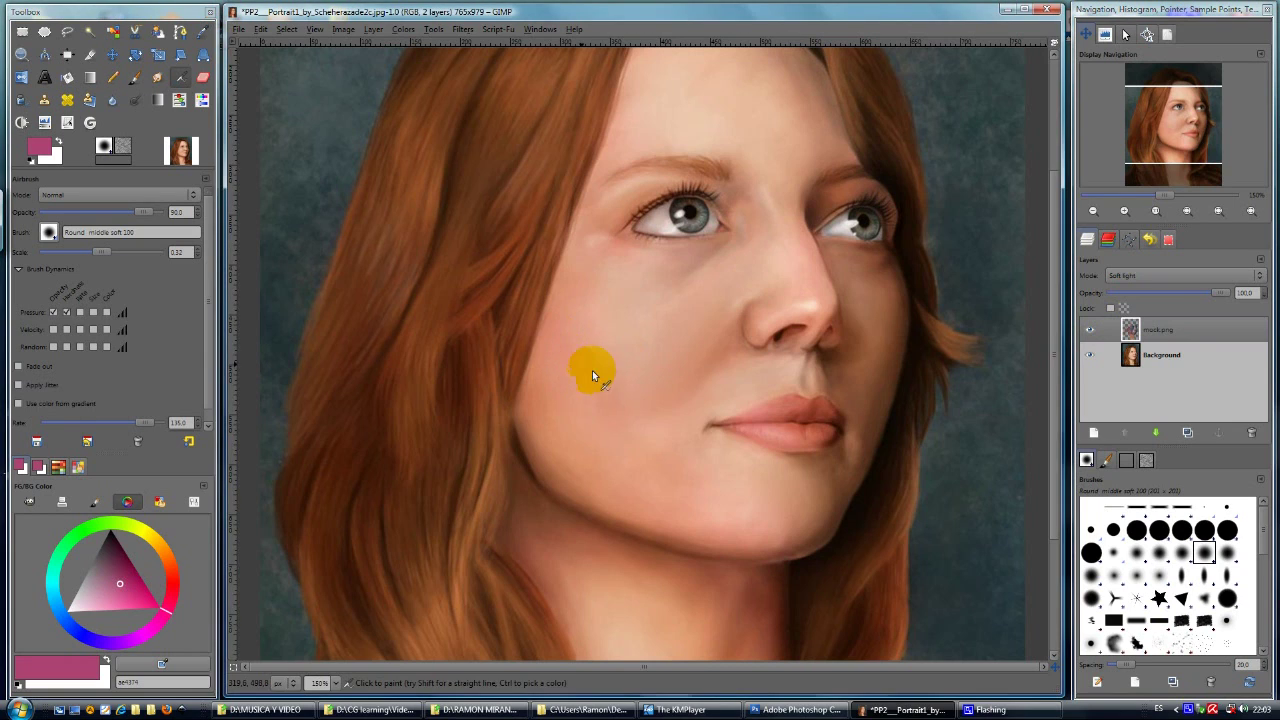
pyautogui.click(573, 305)
pyautogui.moveTo(573, 304)
pyautogui.mouseDown()
pyautogui.moveTo(588, 340)
pyautogui.moveTo(570, 264)
pyautogui.moveTo(621, 403)
pyautogui.mouseUp()
pyautogui.moveTo(695, 504)
pyautogui.mouseDown()
pyautogui.moveTo(589, 377)
pyautogui.moveTo(660, 389)
pyautogui.moveTo(623, 439)
pyautogui.moveTo(570, 410)
pyautogui.mouseUp()
pyautogui.hotkey('ctrl', 'z')
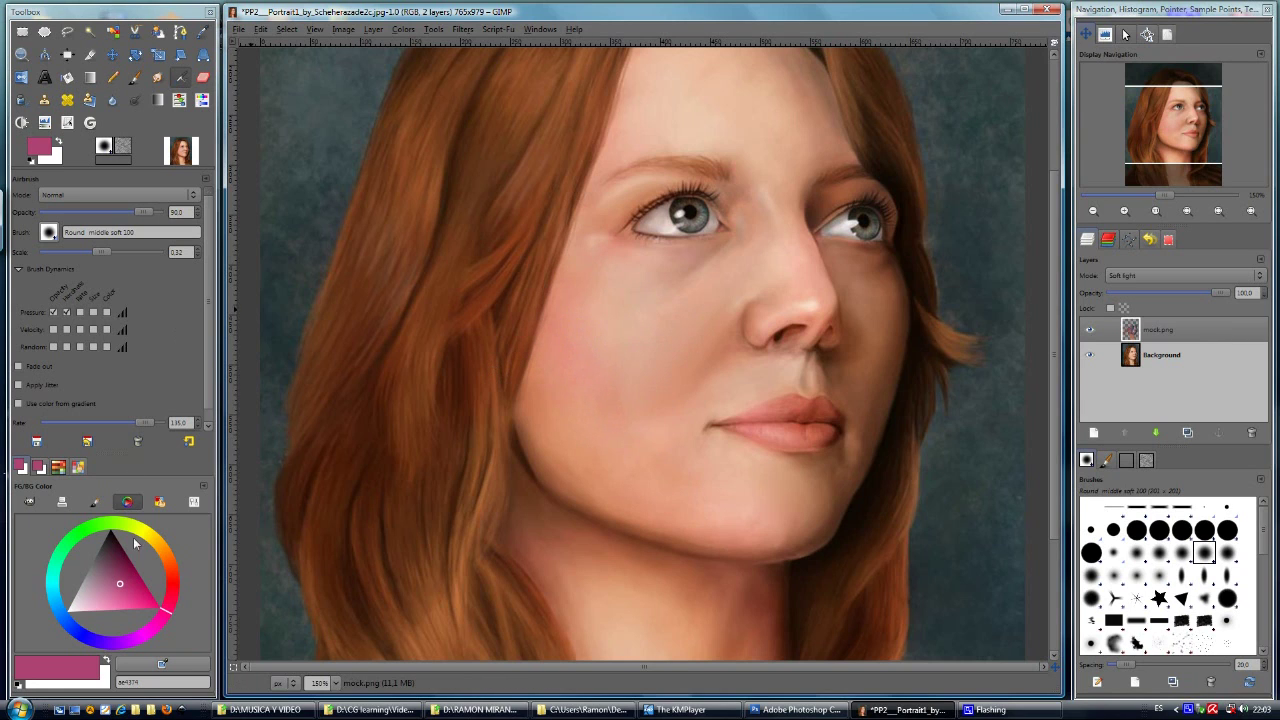
# Set the foreground colour to dark green and try airbrushing it around both eyes and along the nose
pyautogui.click(70, 548)
pyautogui.moveTo(108, 568); pyautogui.dragTo(98, 609)
pyautogui.moveTo(672, 232)
pyautogui.mouseDown()
pyautogui.moveTo(670, 243)
pyautogui.moveTo(609, 194)
pyautogui.moveTo(737, 232)
pyautogui.moveTo(851, 194)
pyautogui.mouseUp()
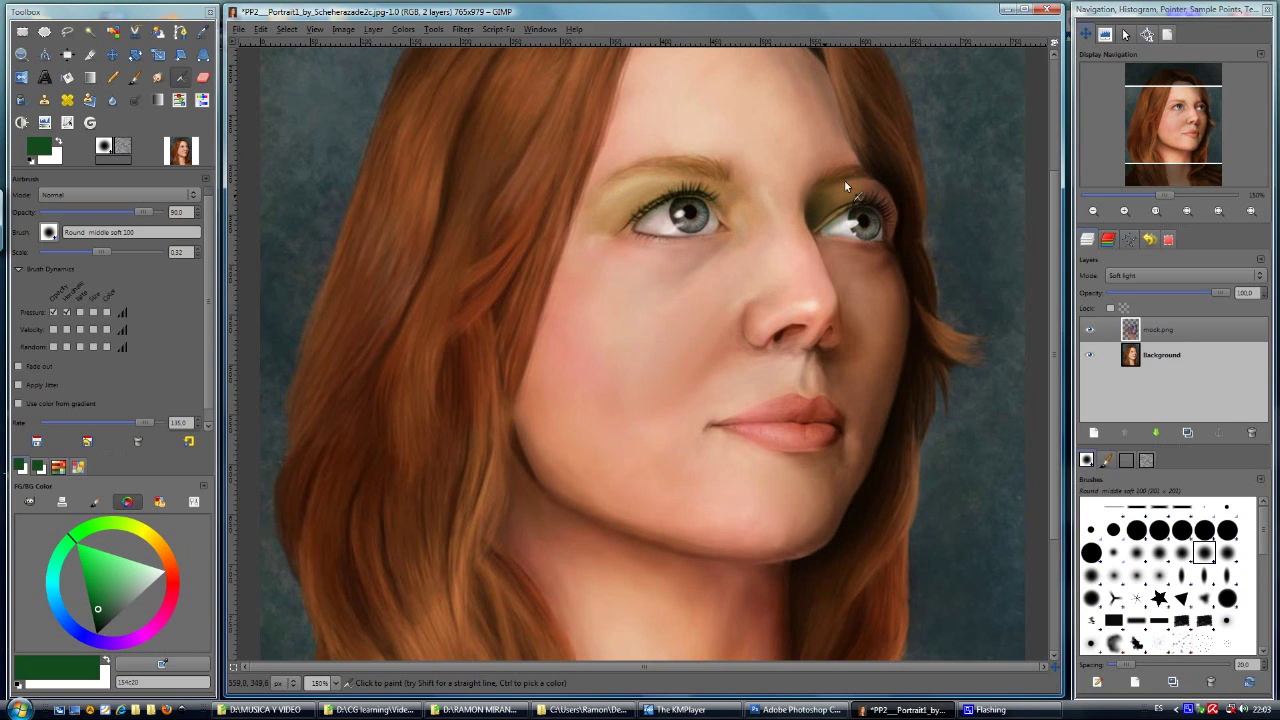
pyautogui.moveTo(772, 178)
pyautogui.mouseDown()
pyautogui.moveTo(798, 215)
pyautogui.moveTo(834, 269)
pyautogui.mouseUp()
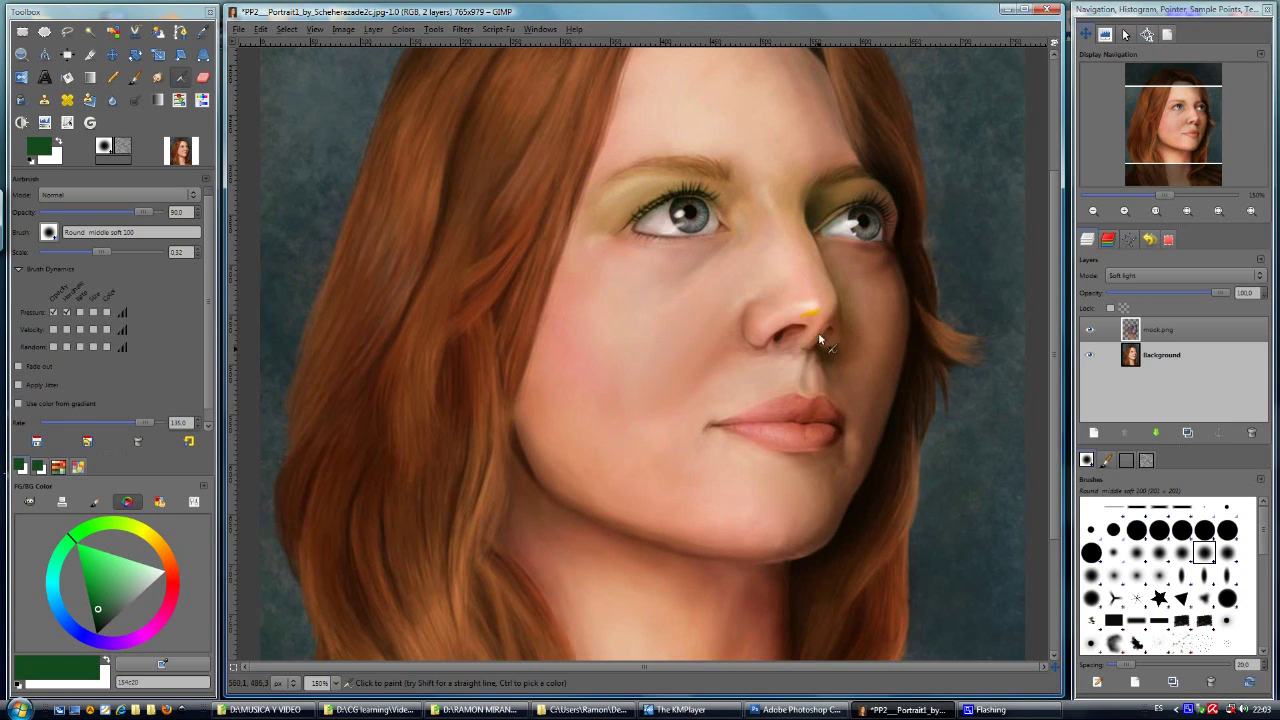
pyautogui.moveTo(782, 337); pyautogui.dragTo(812, 320)
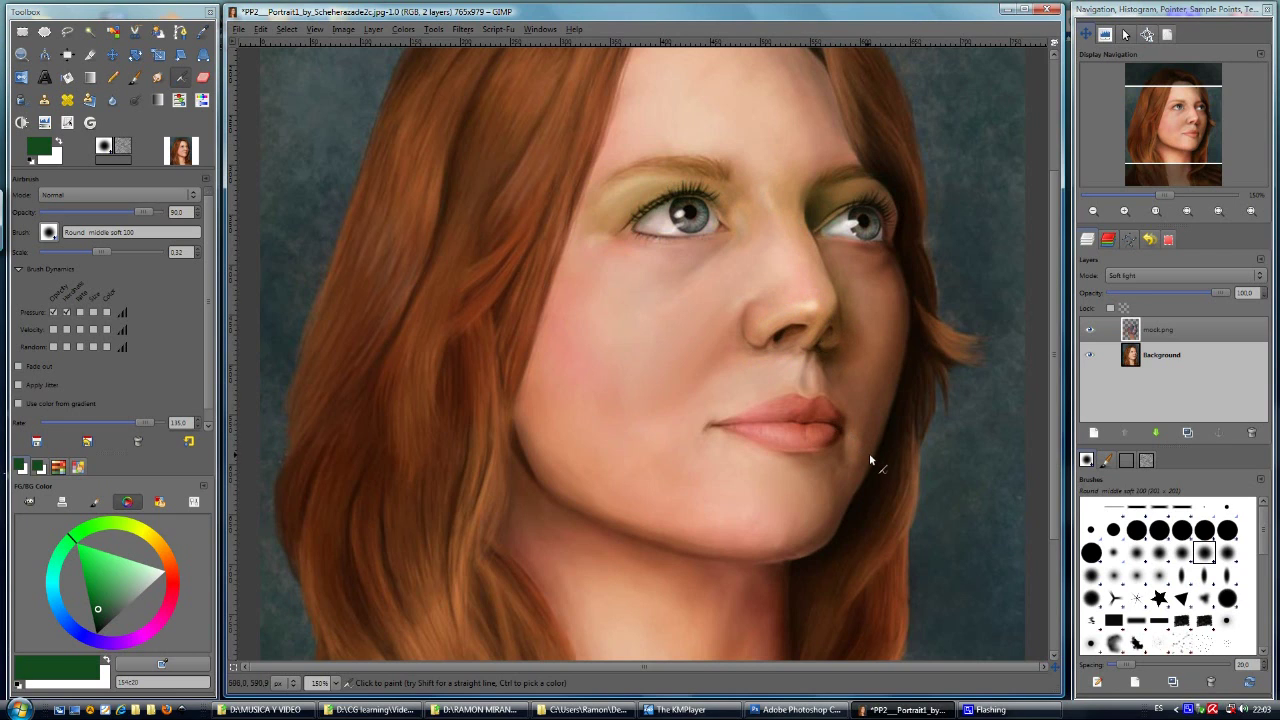
# Undo the green airbrush strokes on the nose and around both eyes
pyautogui.hotkey('ctrl', 'z')
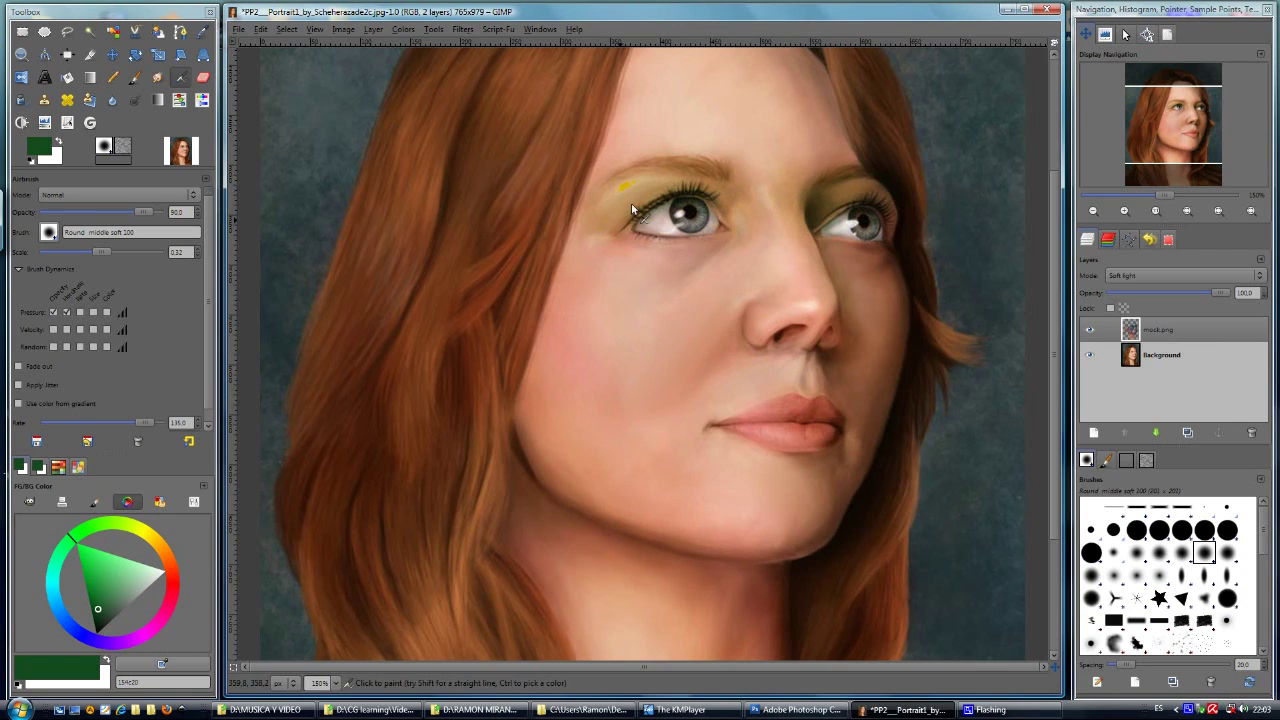
pyautogui.moveTo(655, 228)
pyautogui.mouseDown()
pyautogui.moveTo(636, 221)
pyautogui.moveTo(631, 257)
pyautogui.moveTo(731, 266)
pyautogui.moveTo(735, 280)
pyautogui.mouseUp()
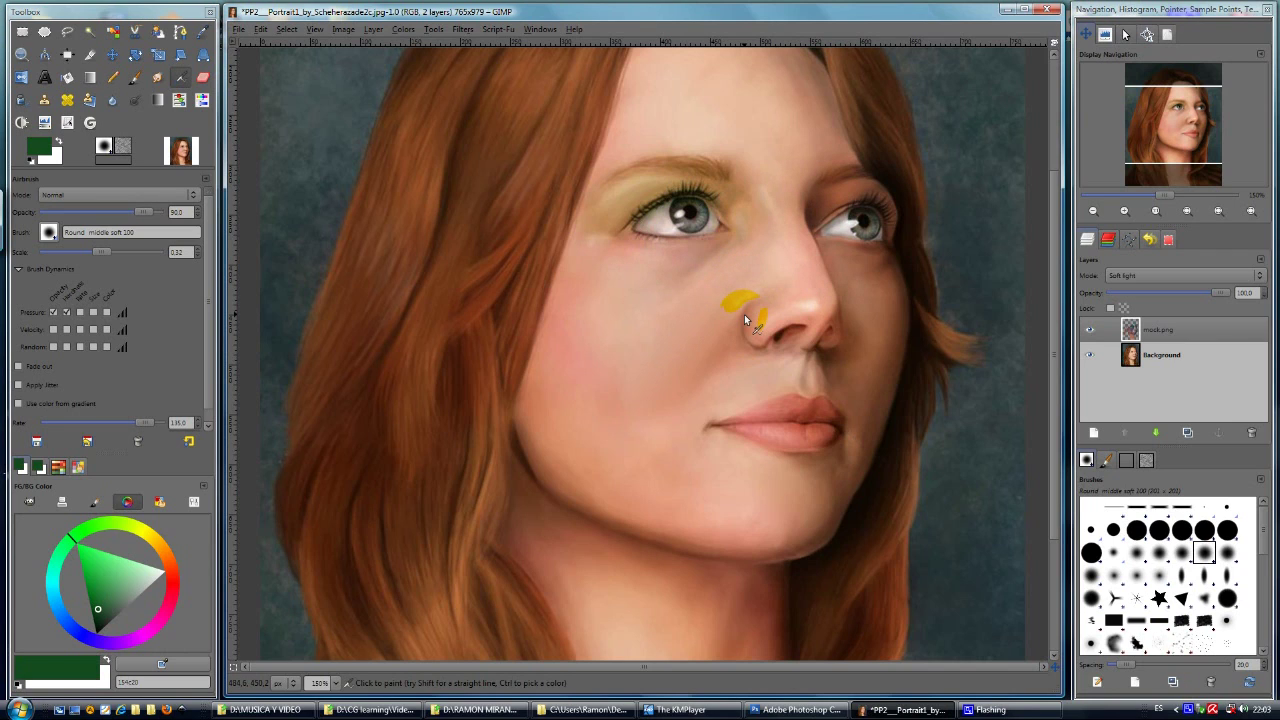
pyautogui.hotkey('ctrl', 'z')
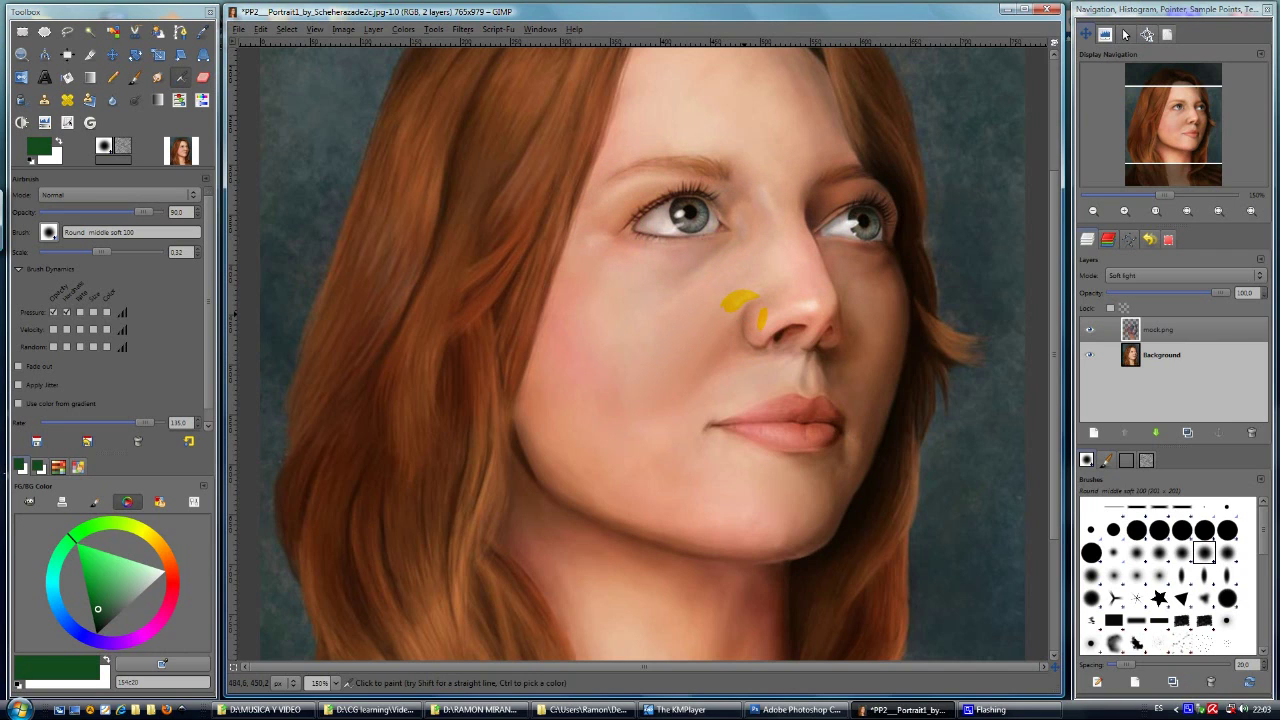